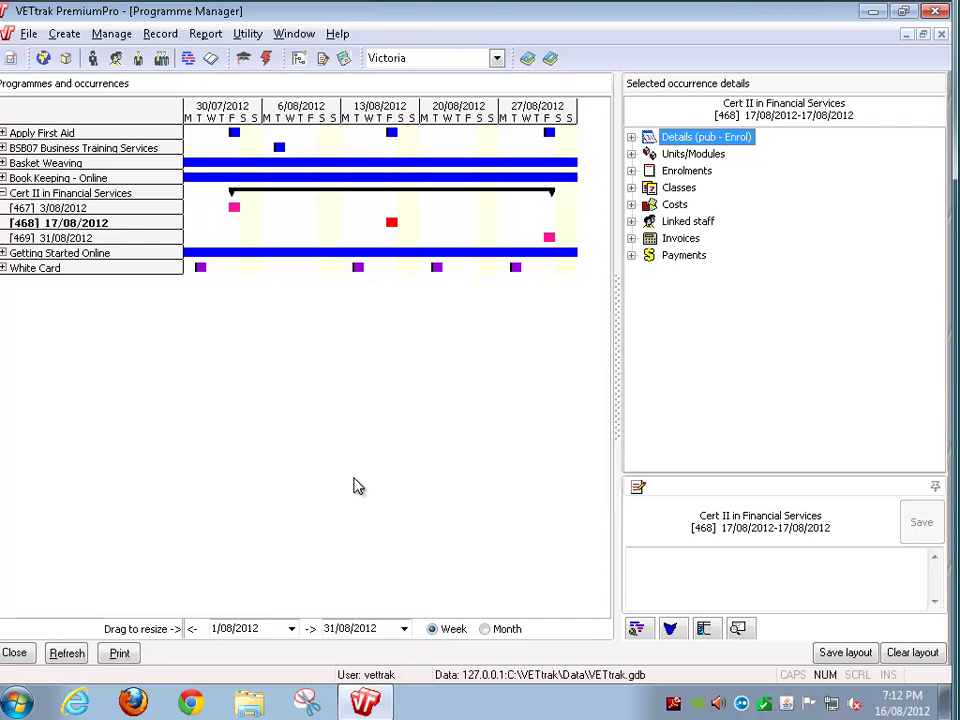
# Edit the 17/08/2012 Cert II occurrence and open its EcoArc document storage (occurrence 468).
pyautogui.click(122, 222)
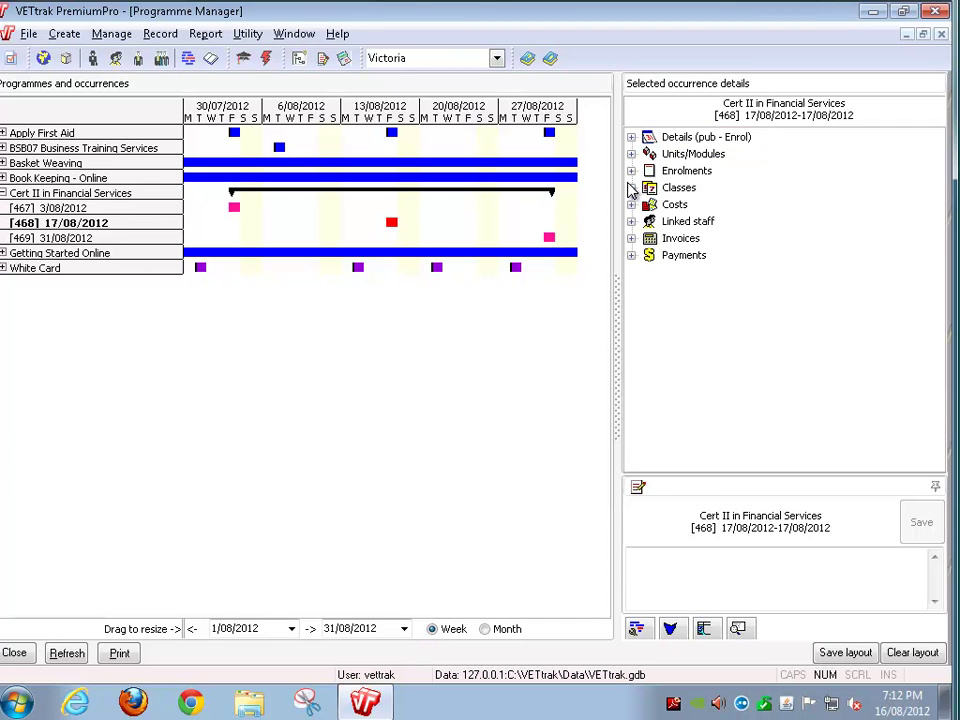
pyautogui.rightClick(683, 139)
pyautogui.click(697, 151)
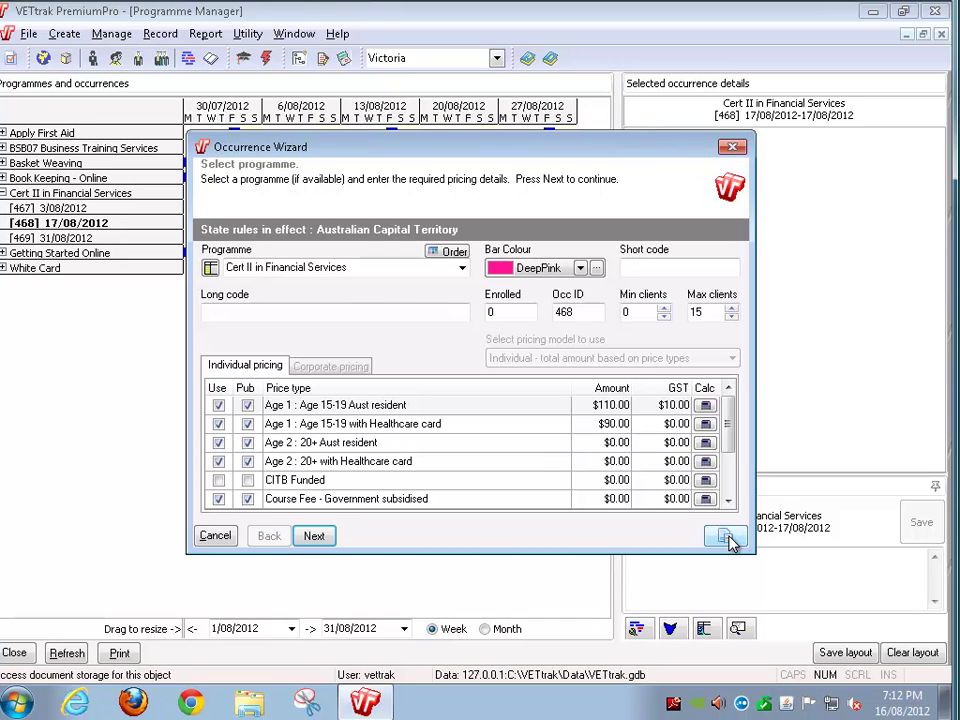
pyautogui.click(728, 540)
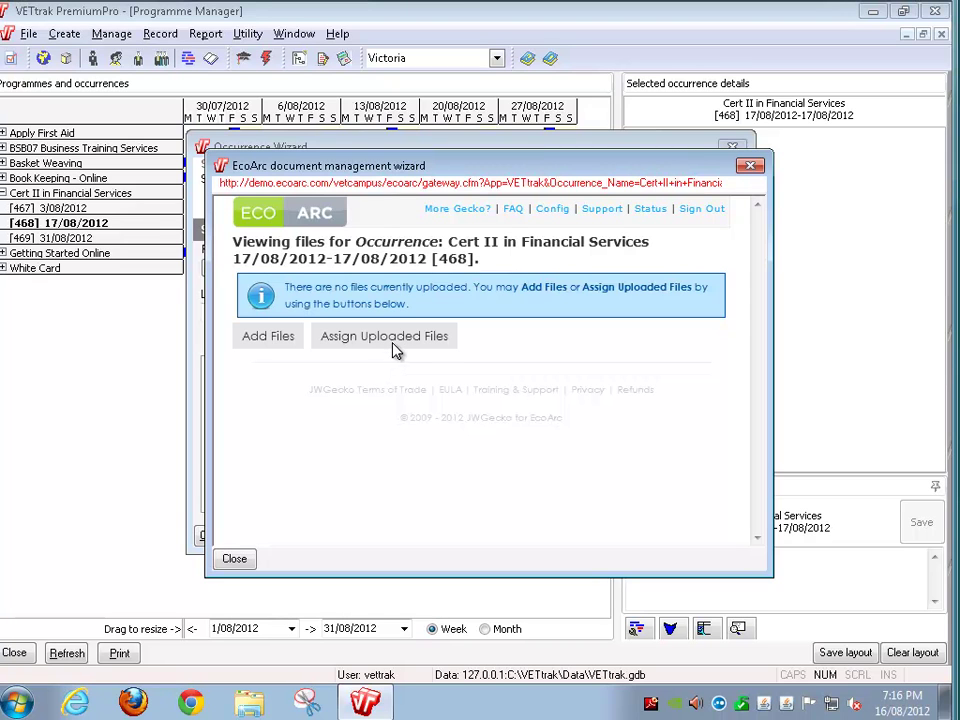
# Select both uploaded files, retitle them Test Document and Test PDF, and assign them.
pyautogui.click(396, 340)
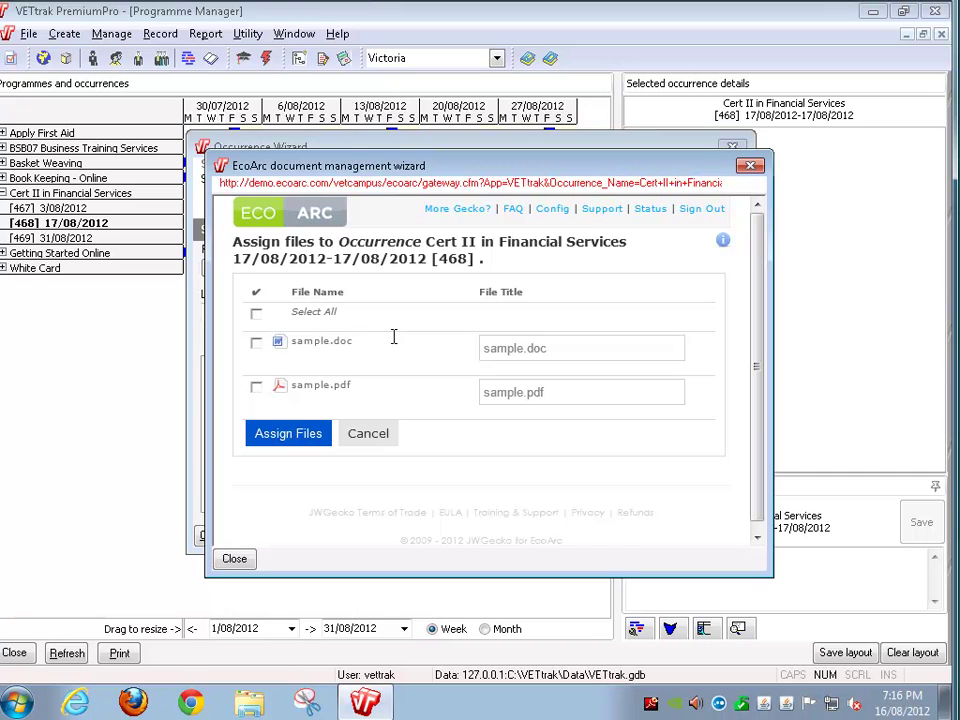
pyautogui.click(257, 316)
pyautogui.moveTo(556, 348); pyautogui.dragTo(475, 343)
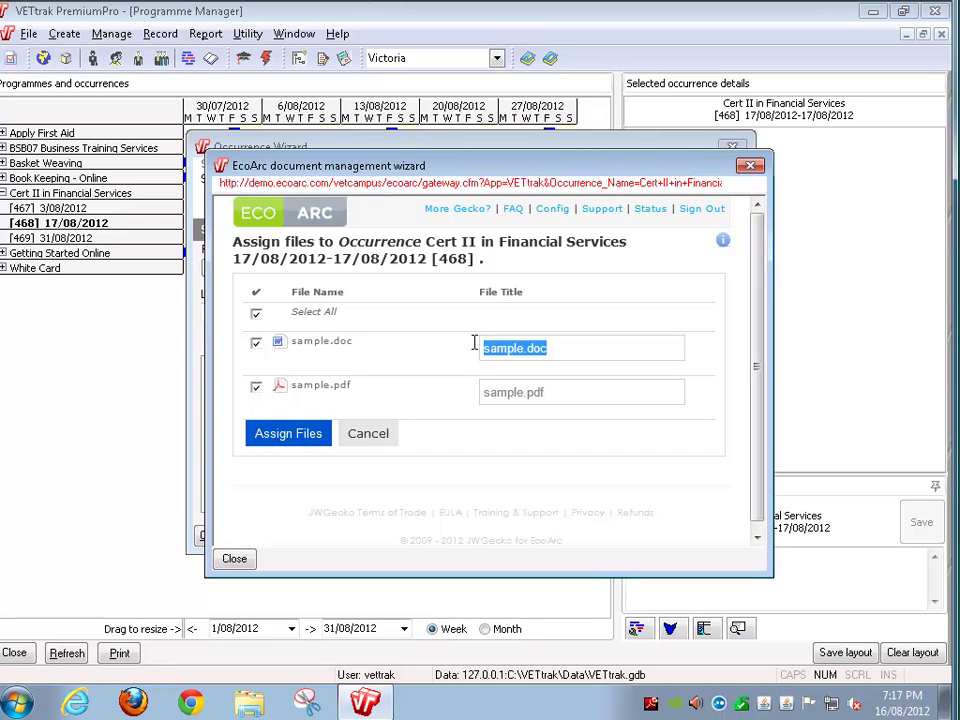
pyautogui.write('Te')
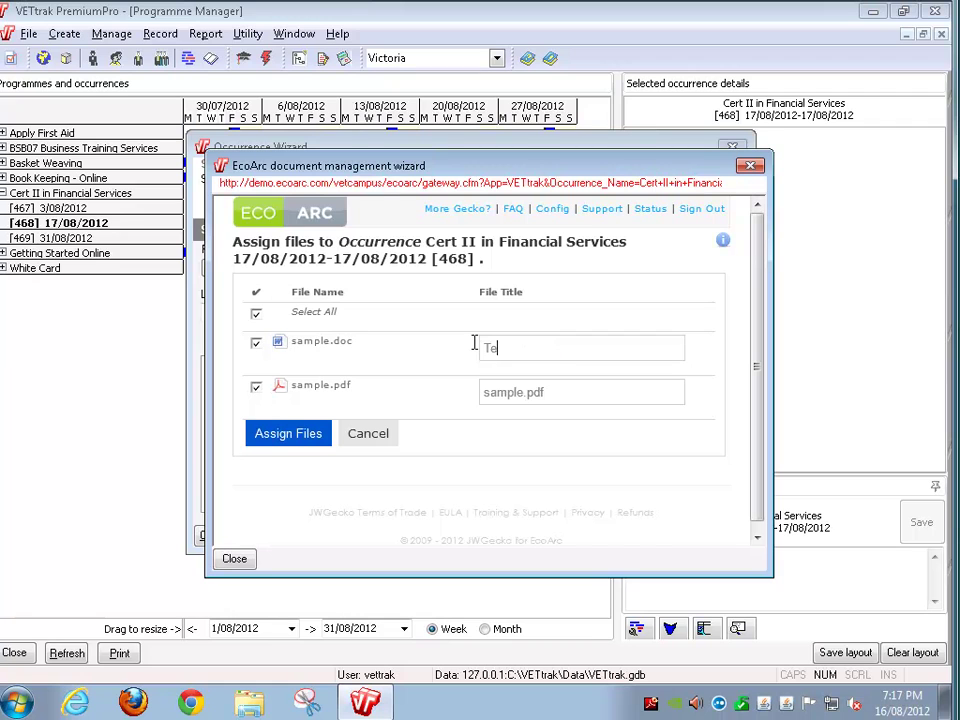
pyautogui.write('st Document')
pyautogui.moveTo(551, 394); pyautogui.dragTo(480, 396)
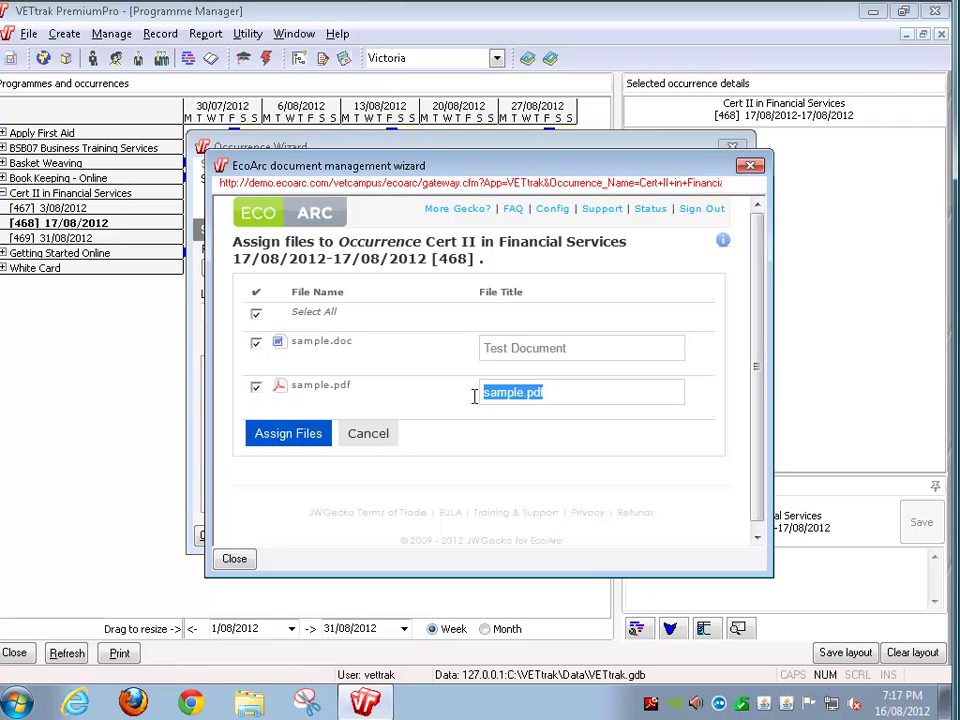
pyautogui.write('Test PDF')
pyautogui.click(288, 445)
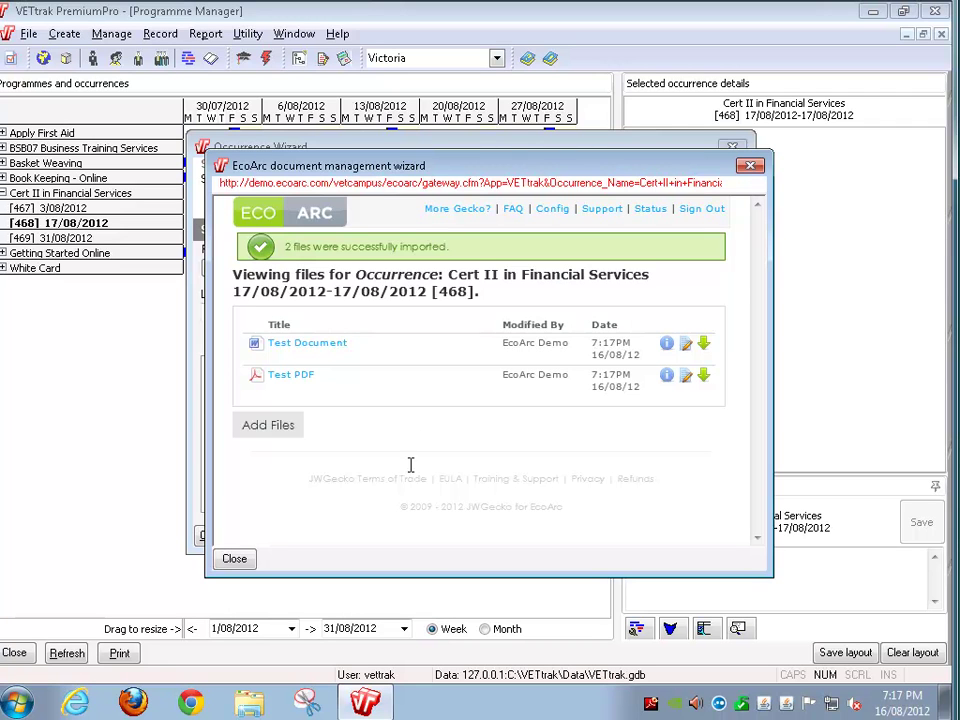
# Add Launcher.exe and the Release 1 BSB30211 Customer Contact PDF from Downloads to the upload queue.
pyautogui.click(266, 430)
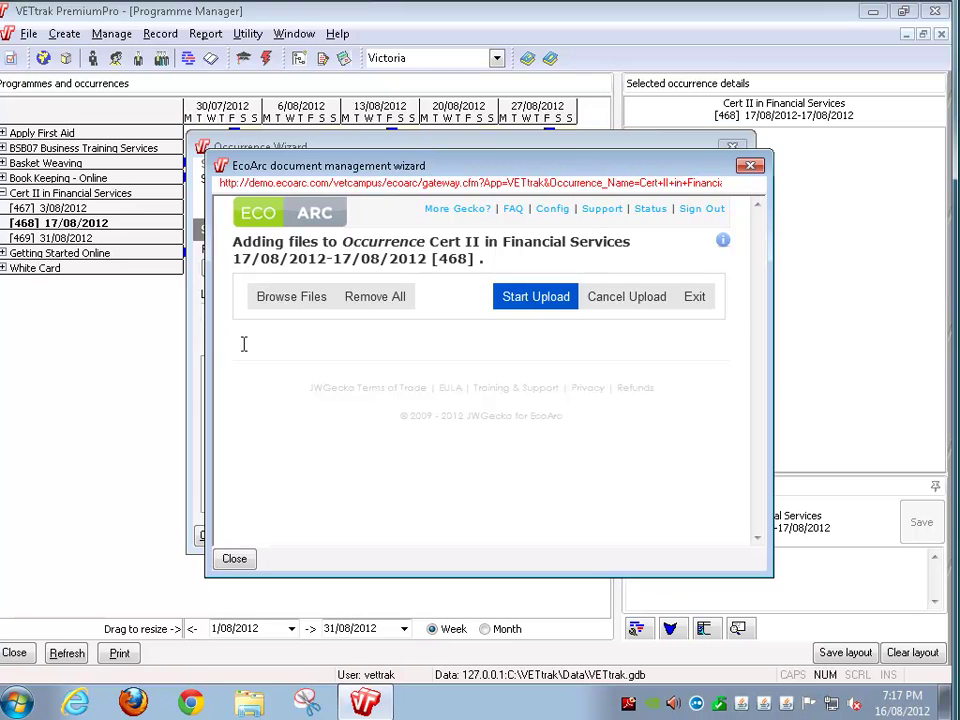
pyautogui.click(294, 298)
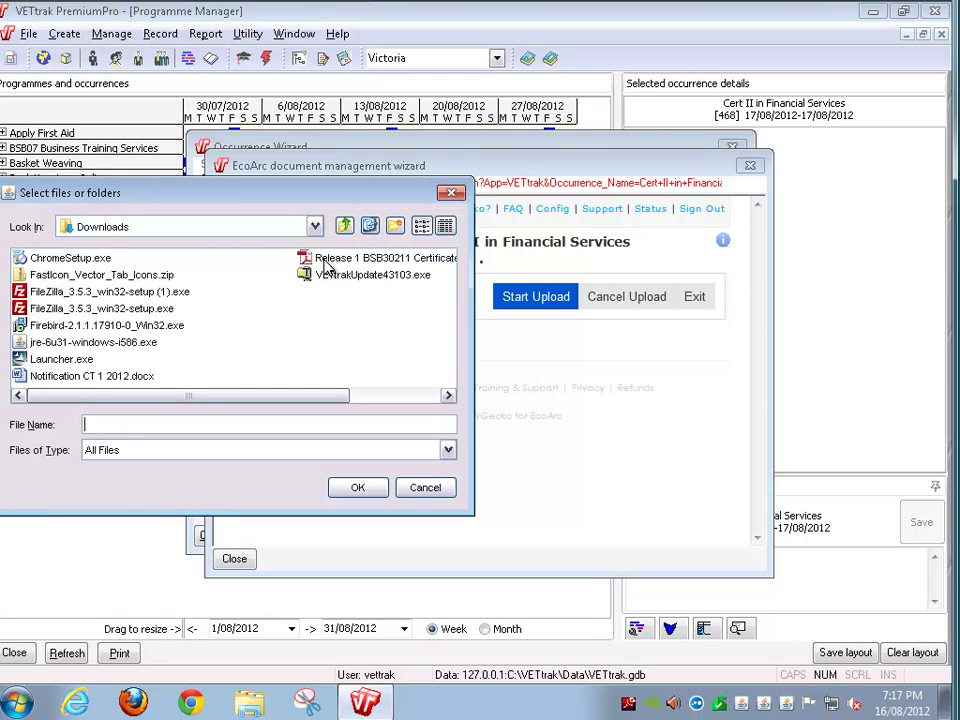
pyautogui.click(325, 262)
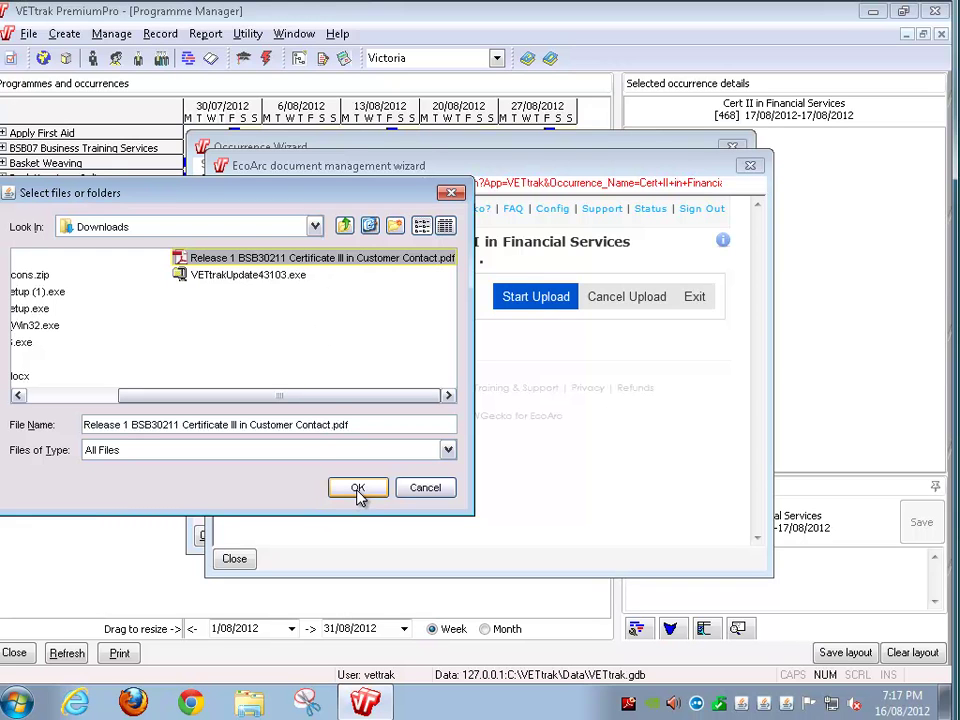
pyautogui.moveTo(325, 397); pyautogui.dragTo(183, 398)
pyautogui.keyDown('ctrl'); pyautogui.click(65, 359); pyautogui.keyUp('ctrl')
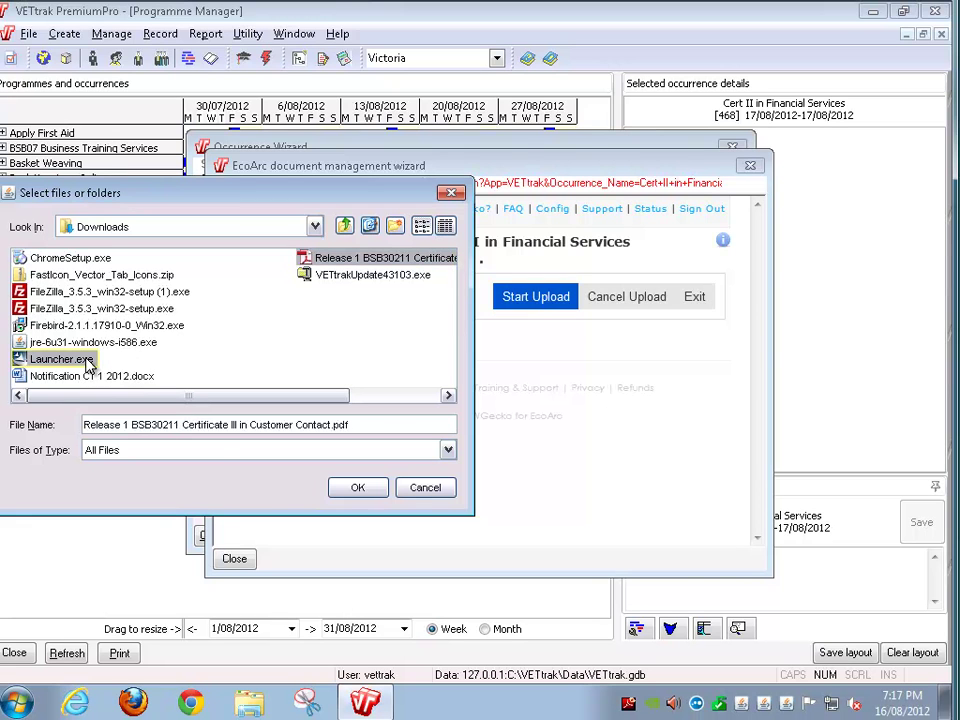
pyautogui.click(354, 488)
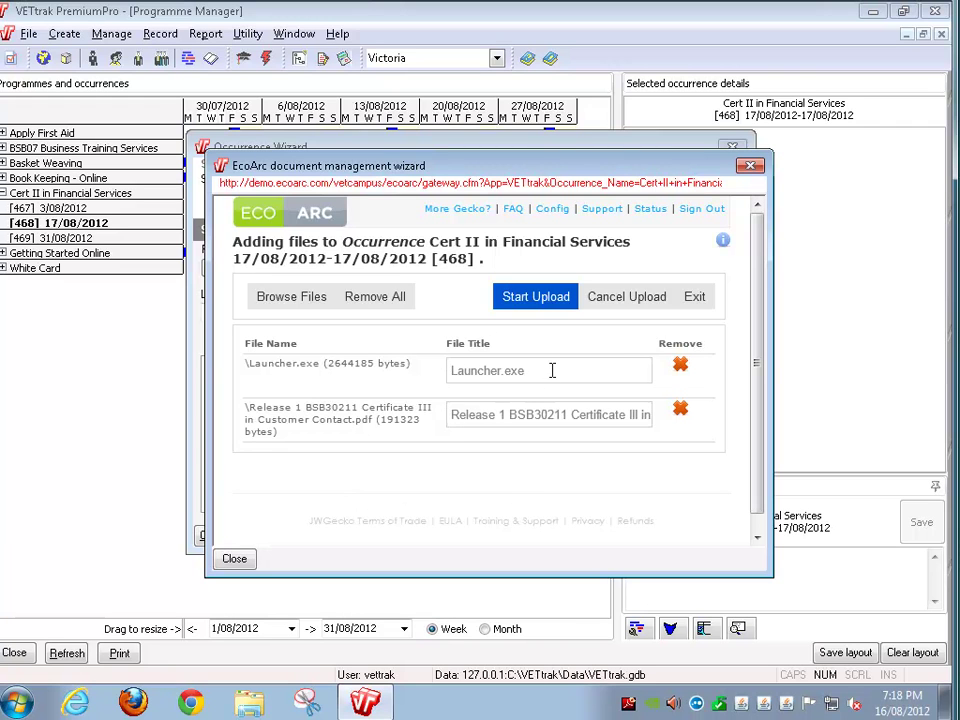
# Retitle the queued PDF 'BSB30211 Certificate' and remove Launcher.exe from the upload queue.
pyautogui.moveTo(514, 370); pyautogui.dragTo(439, 374)
pyautogui.write('Lauc')
pyautogui.press('BackSpace')
pyautogui.write('ncher File')
pyautogui.click(494, 414)
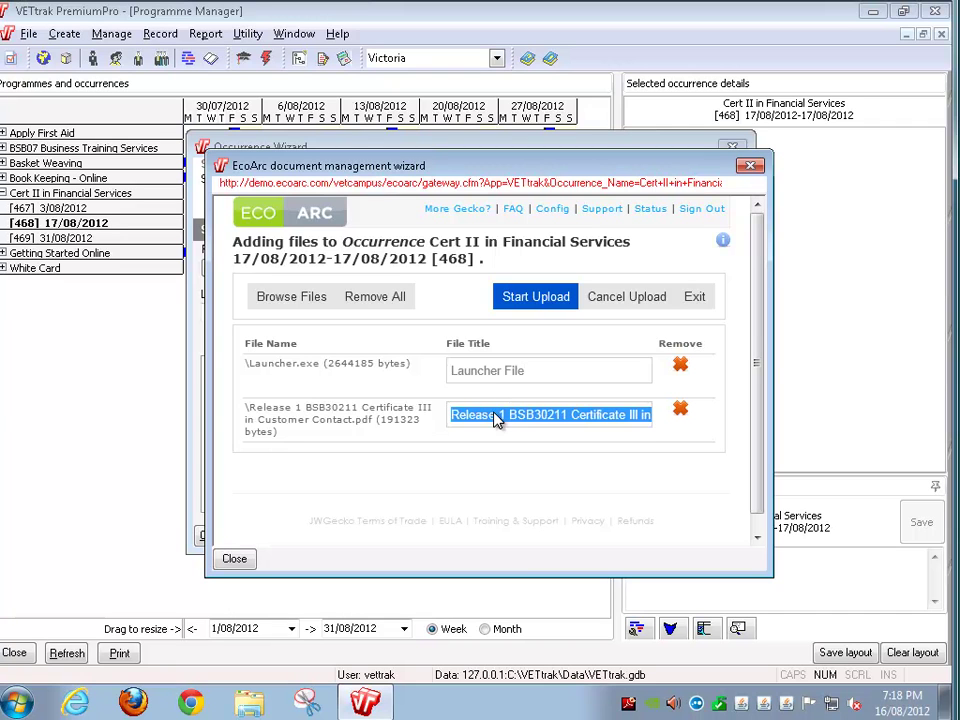
pyautogui.write('BSB')
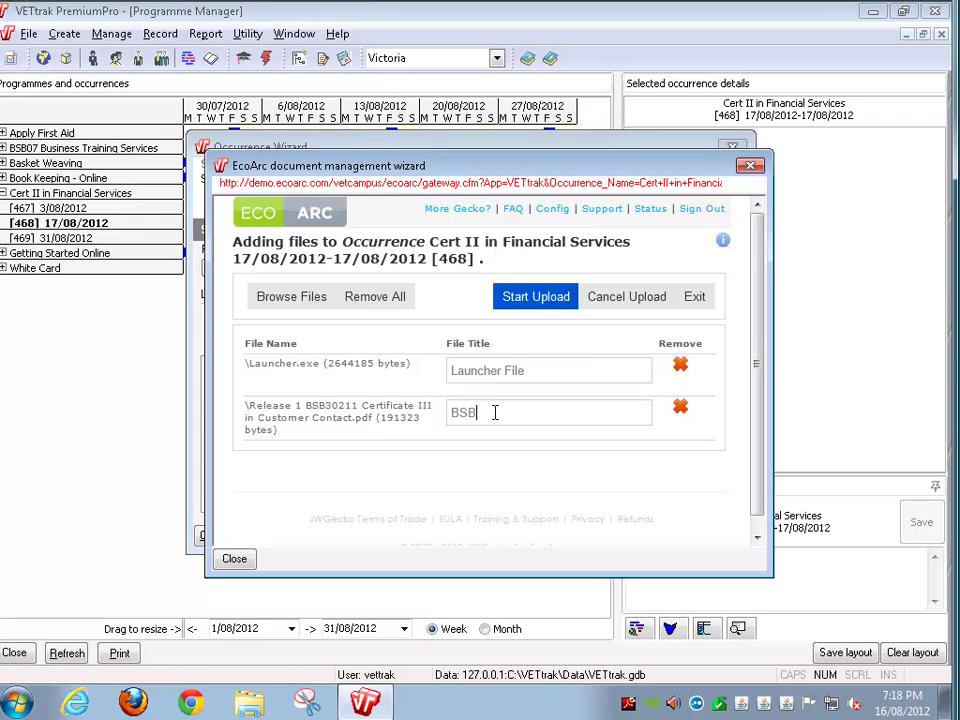
pyautogui.write('30211 Certificate')
pyautogui.click(680, 366)
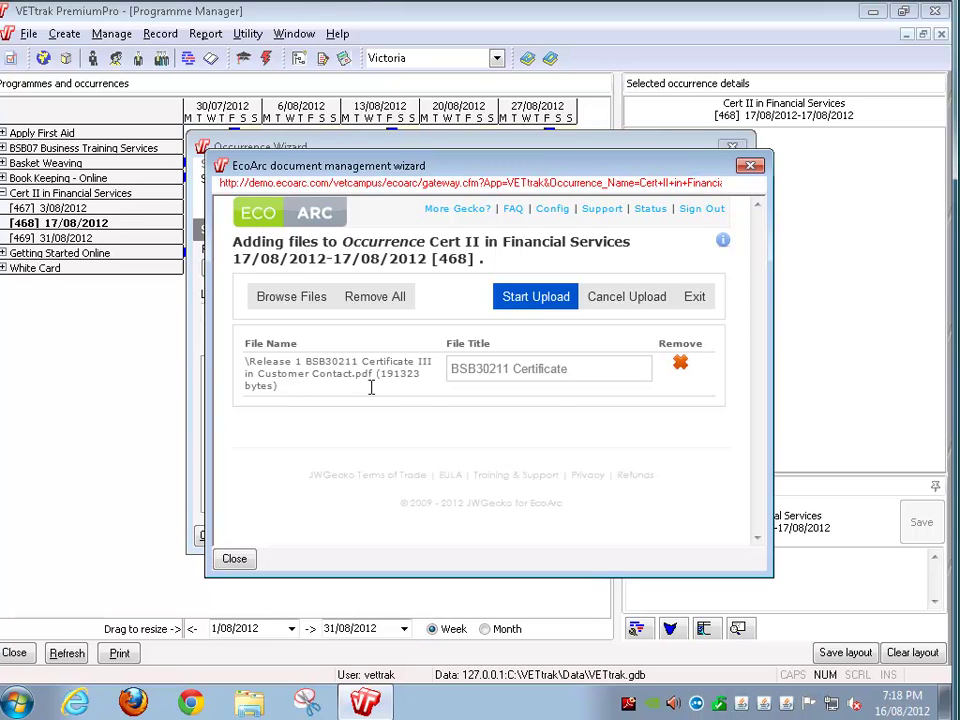
# Upload the BSB30211 Certificate and check its modifier and upload time in the file list.
pyautogui.click(530, 300)
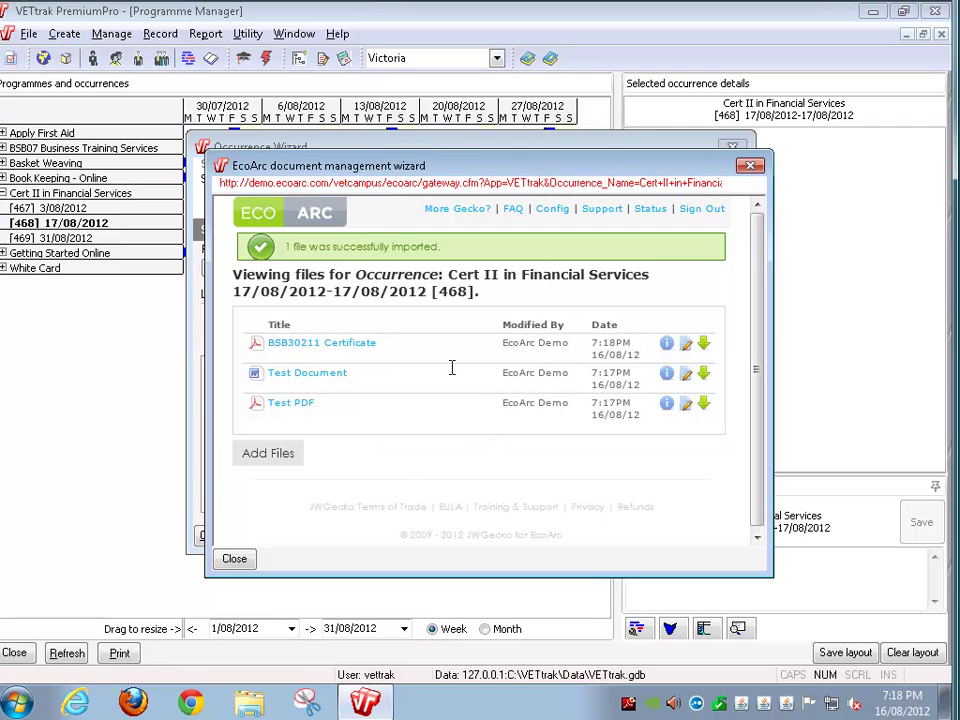
pyautogui.moveTo(499, 342); pyautogui.dragTo(634, 347)
pyautogui.click(630, 355)
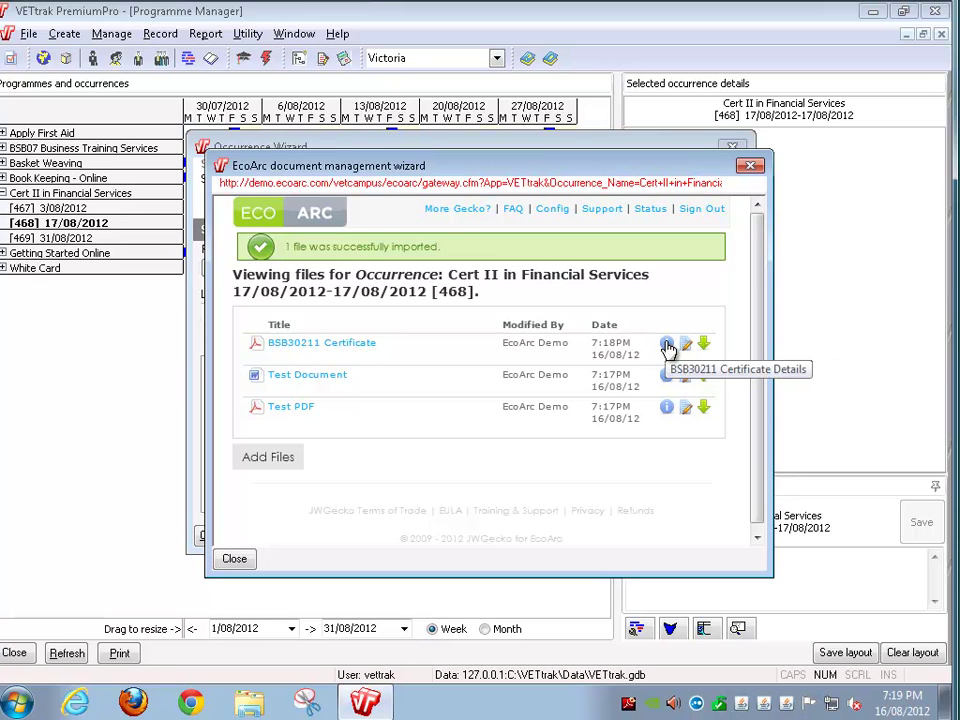
# Open the BSB30211 Certificate details and review its upload date, uploader and modification history.
pyautogui.click(667, 345)
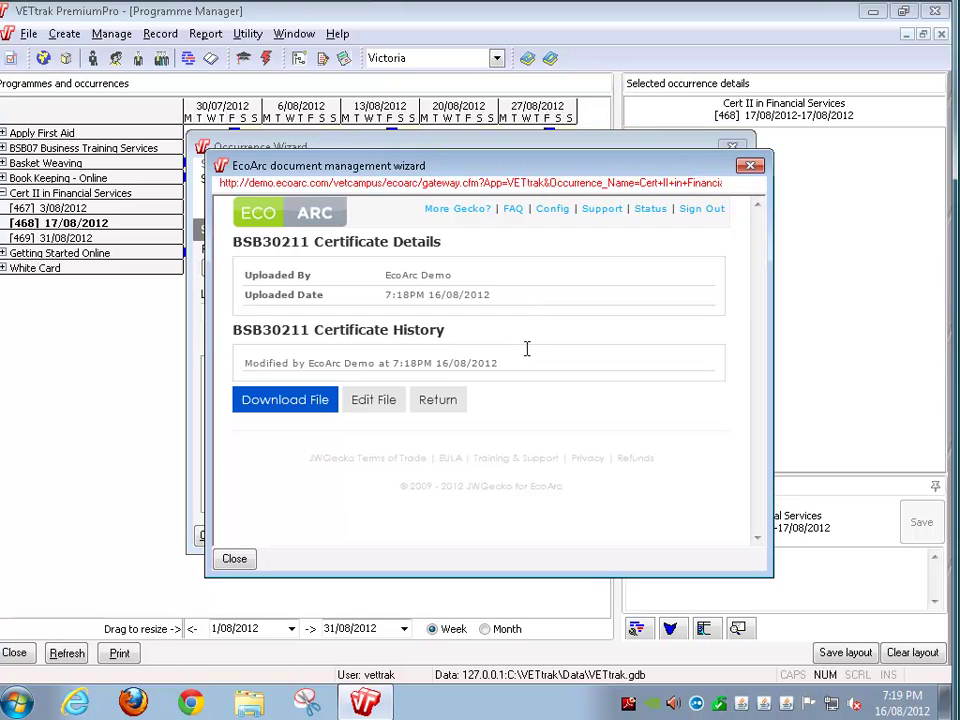
pyautogui.moveTo(498, 363); pyautogui.dragTo(250, 370)
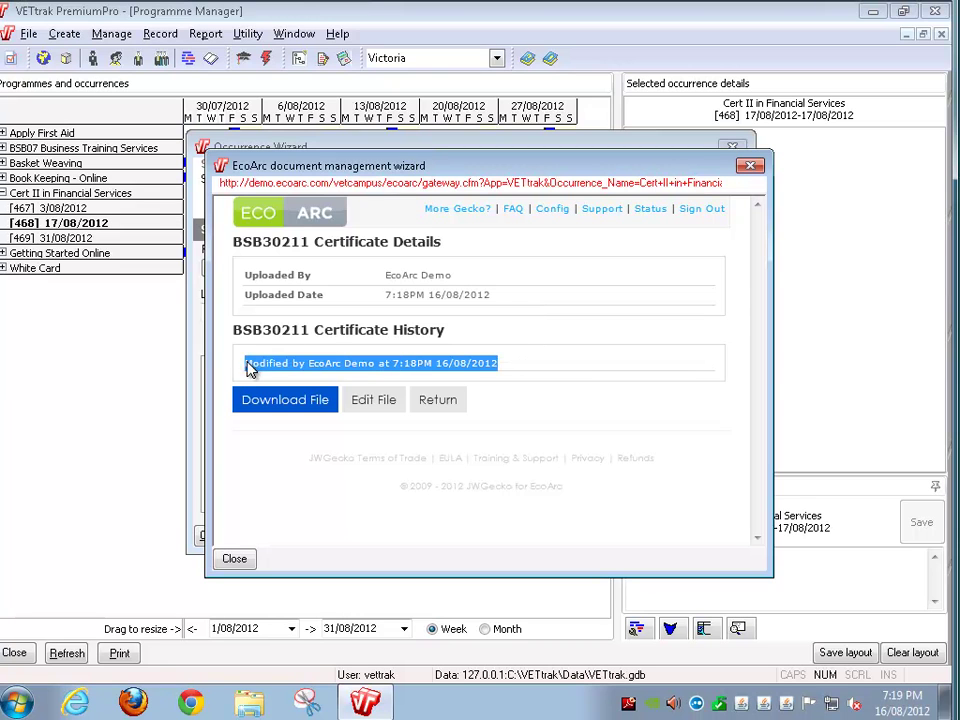
pyautogui.click(488, 294)
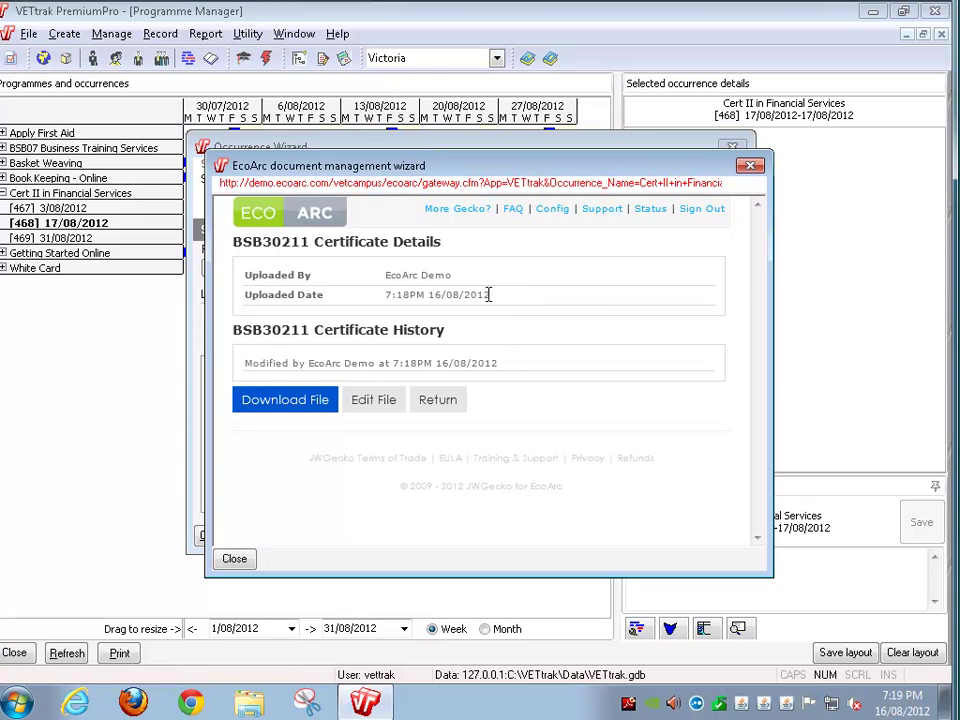
pyautogui.moveTo(488, 294); pyautogui.dragTo(387, 294)
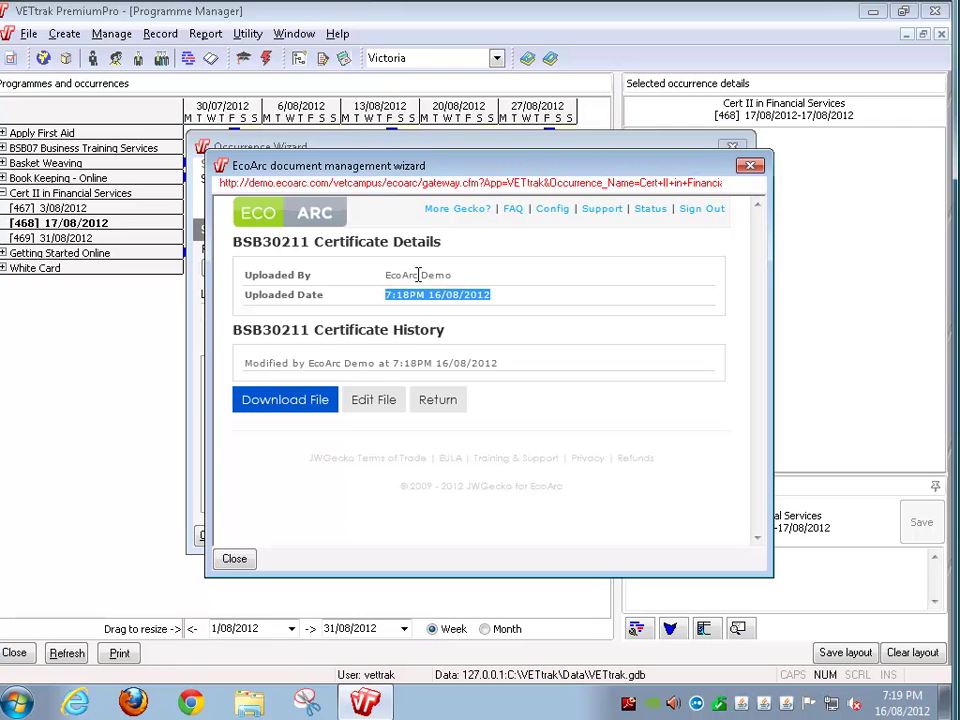
pyautogui.doubleClick(418, 274)
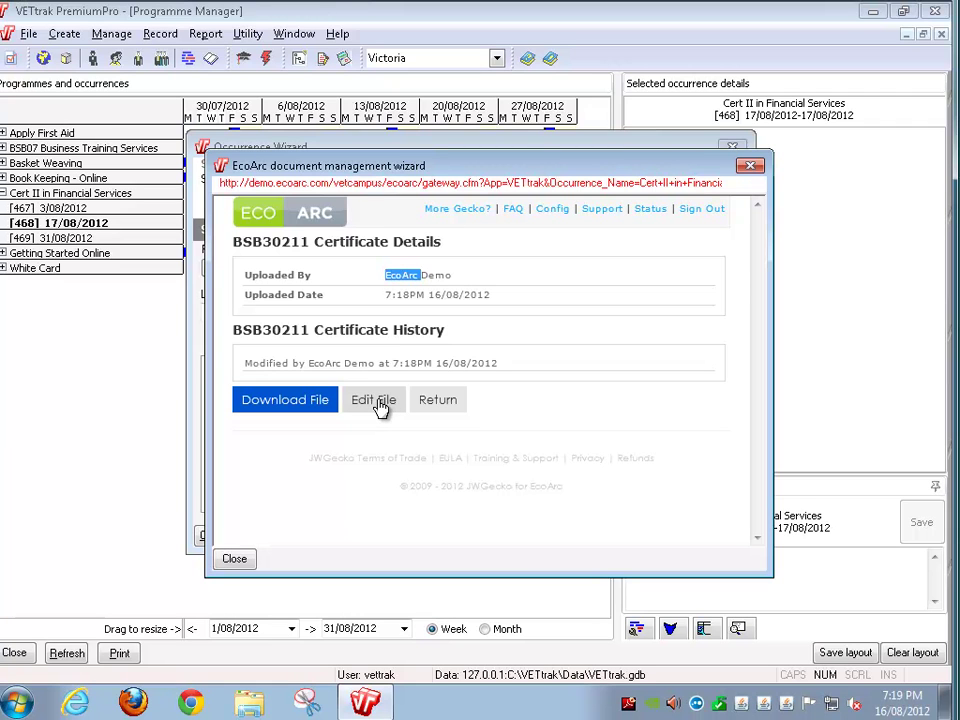
pyautogui.click(401, 304)
# Rename Test PDF to 'Test PDF Two' and replace its file with the Release 1 BSB30211 certificate PDF.
pyautogui.click(438, 399)
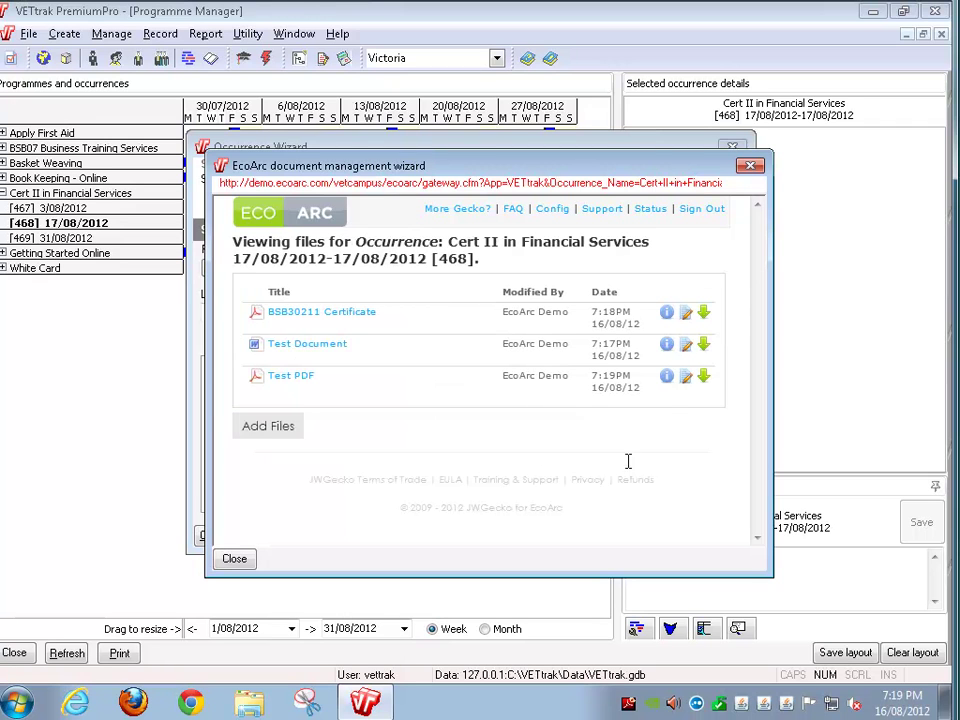
pyautogui.click(686, 376)
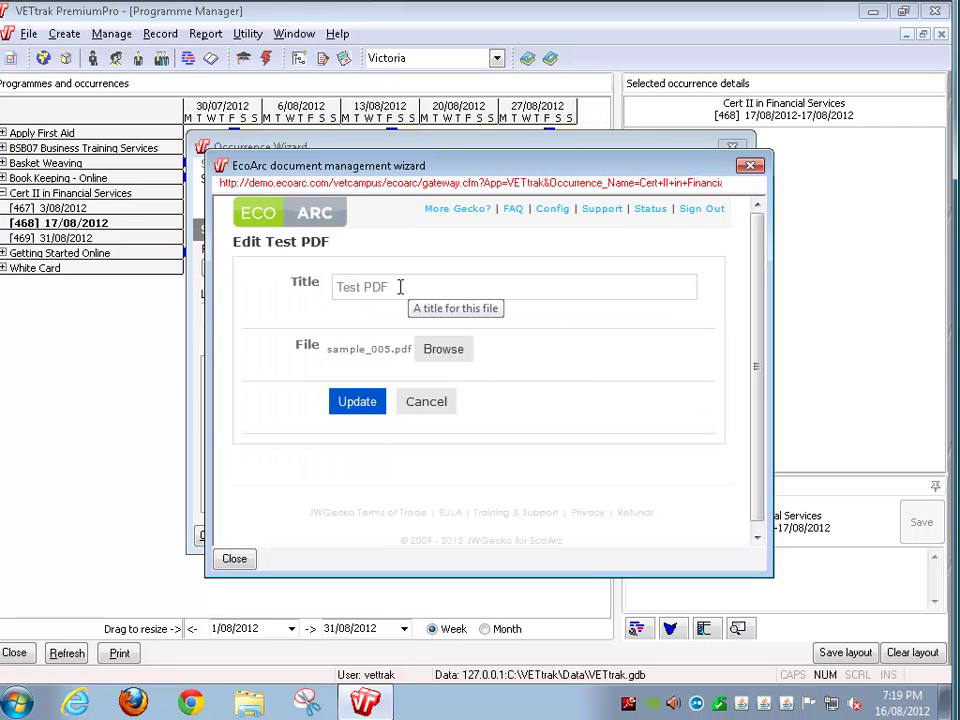
pyautogui.moveTo(401, 285); pyautogui.dragTo(328, 280)
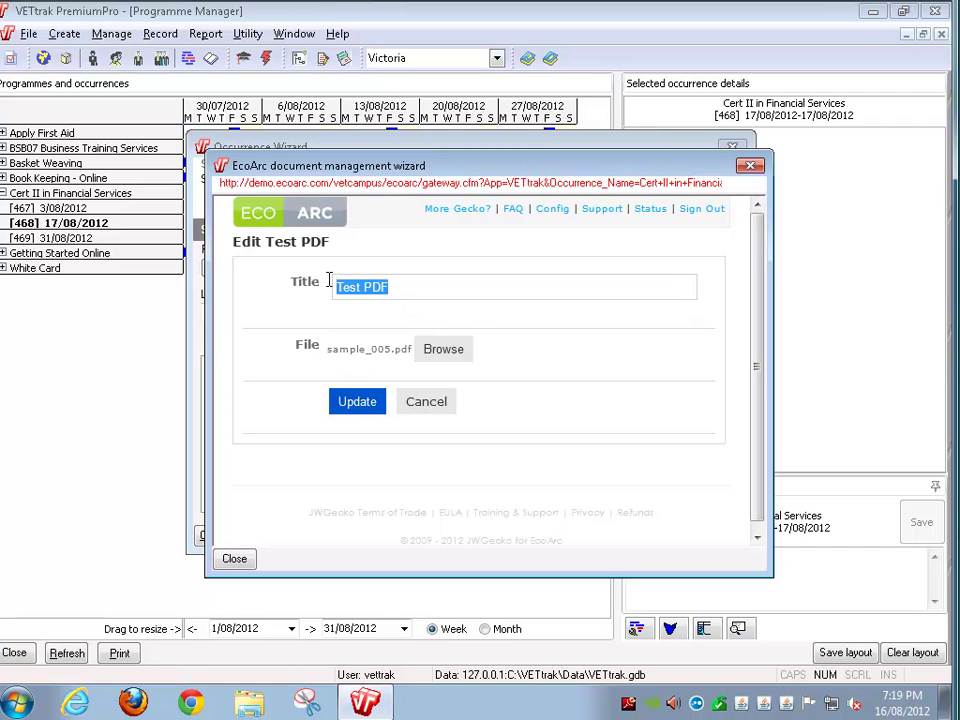
pyautogui.write('Two')
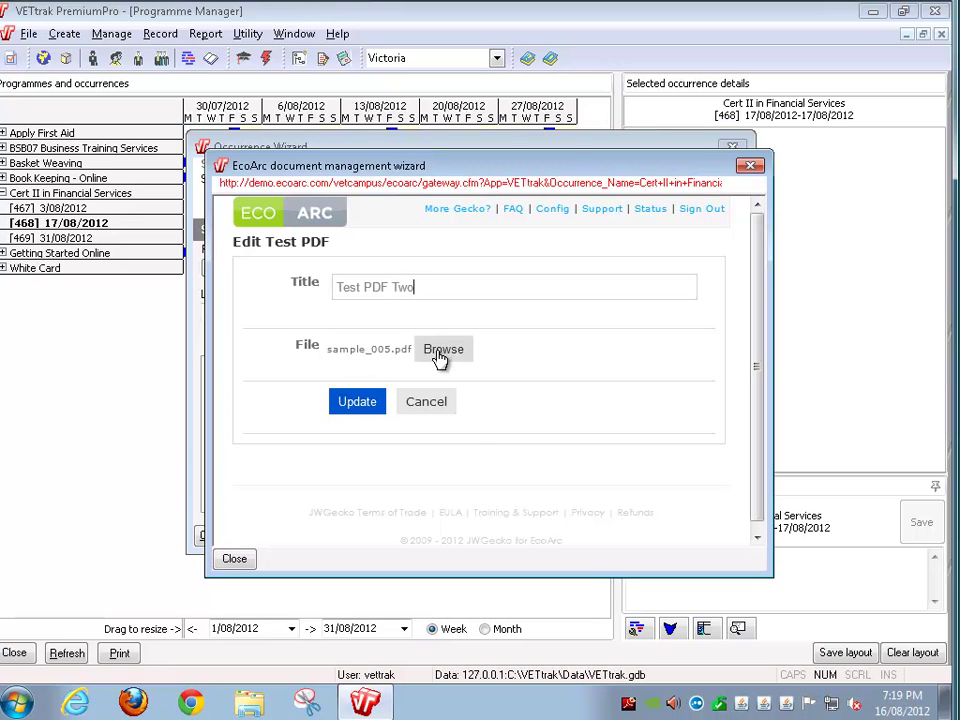
pyautogui.click(443, 348)
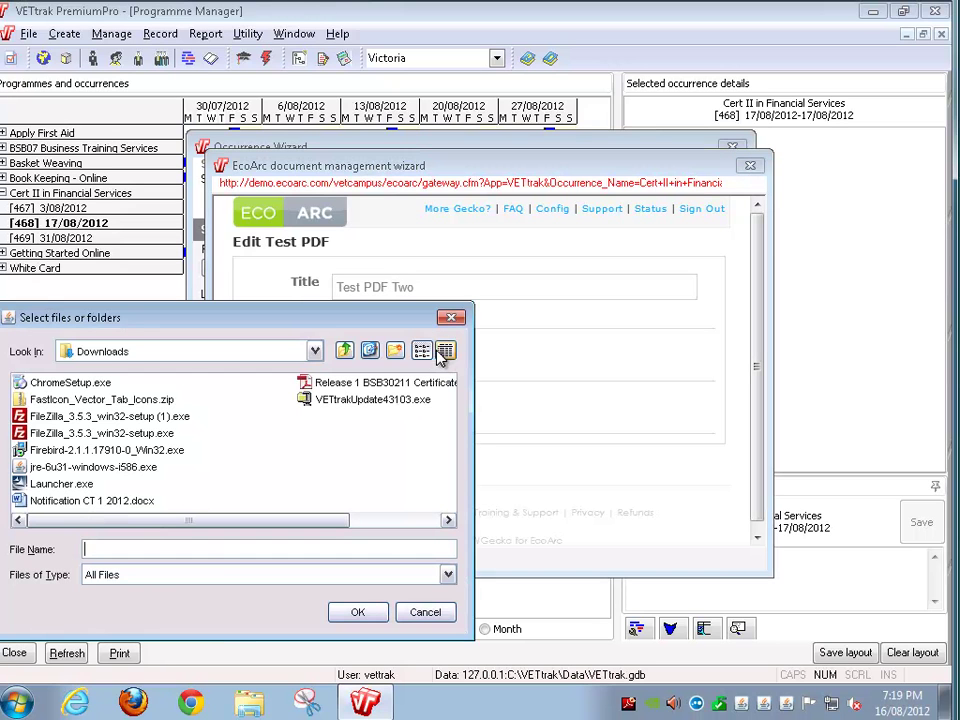
pyautogui.click(343, 388)
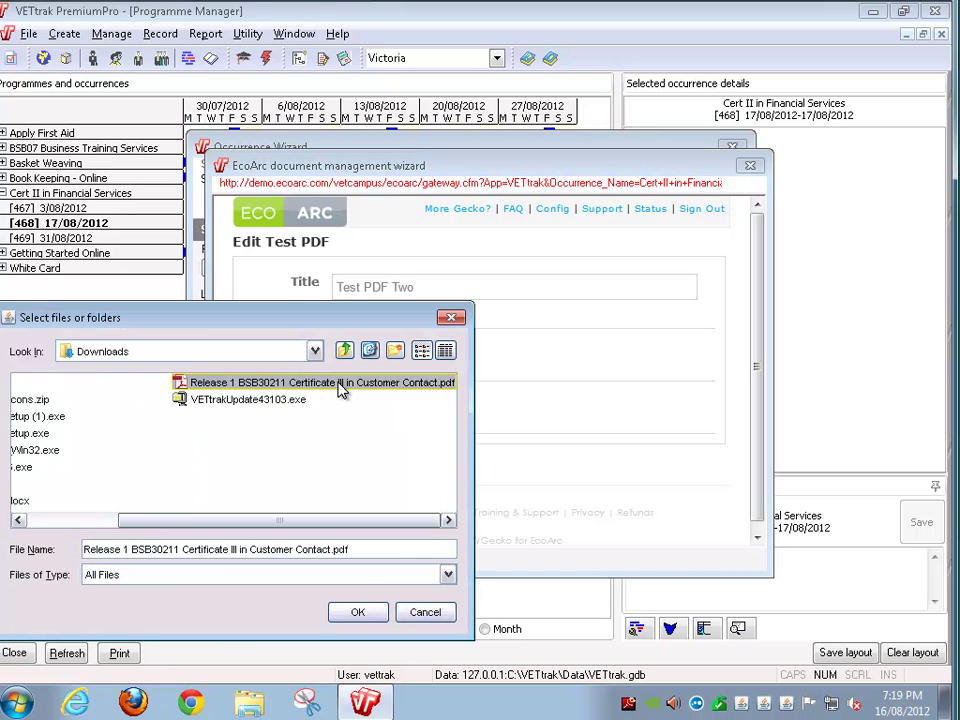
pyautogui.click(357, 612)
pyautogui.click(362, 418)
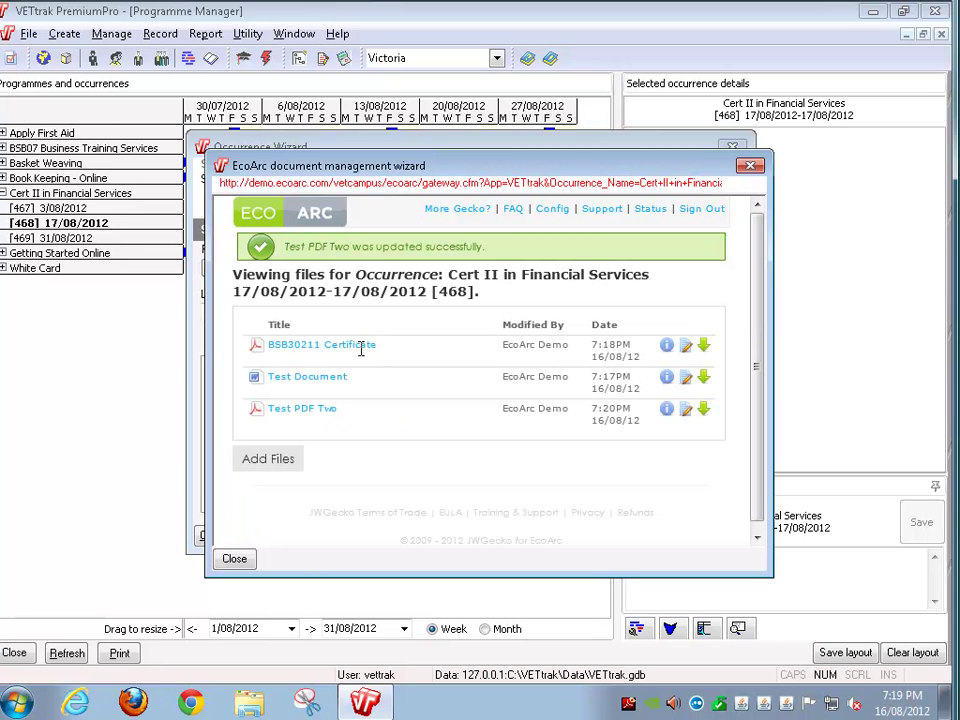
# Download the Customer Contact certificate PDF and save it into the Downloads folder.
pyautogui.click(704, 404)
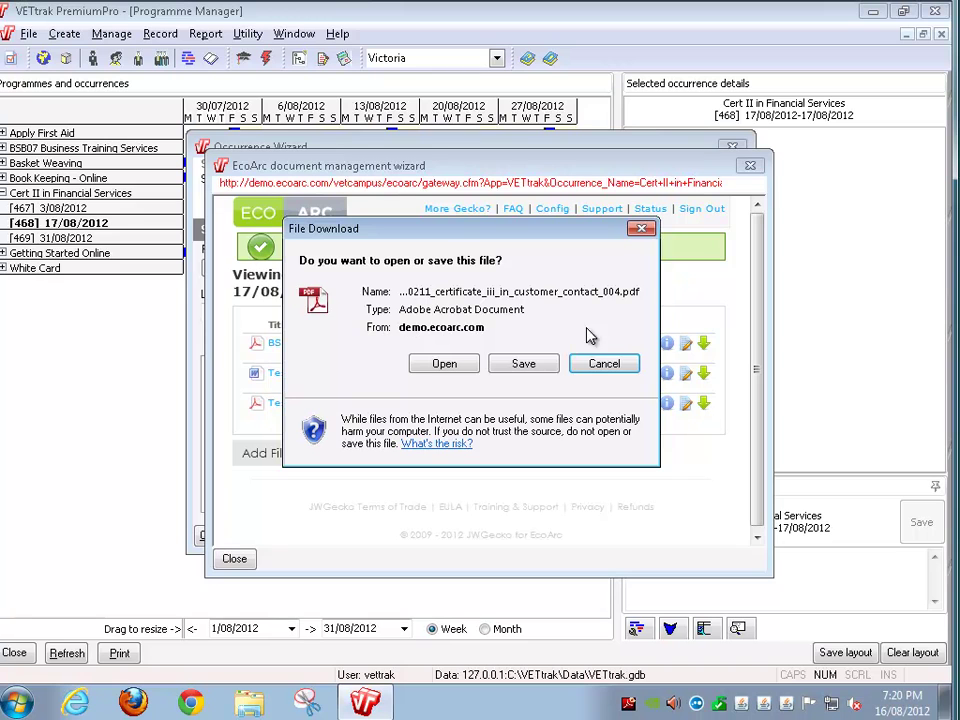
pyautogui.click(524, 364)
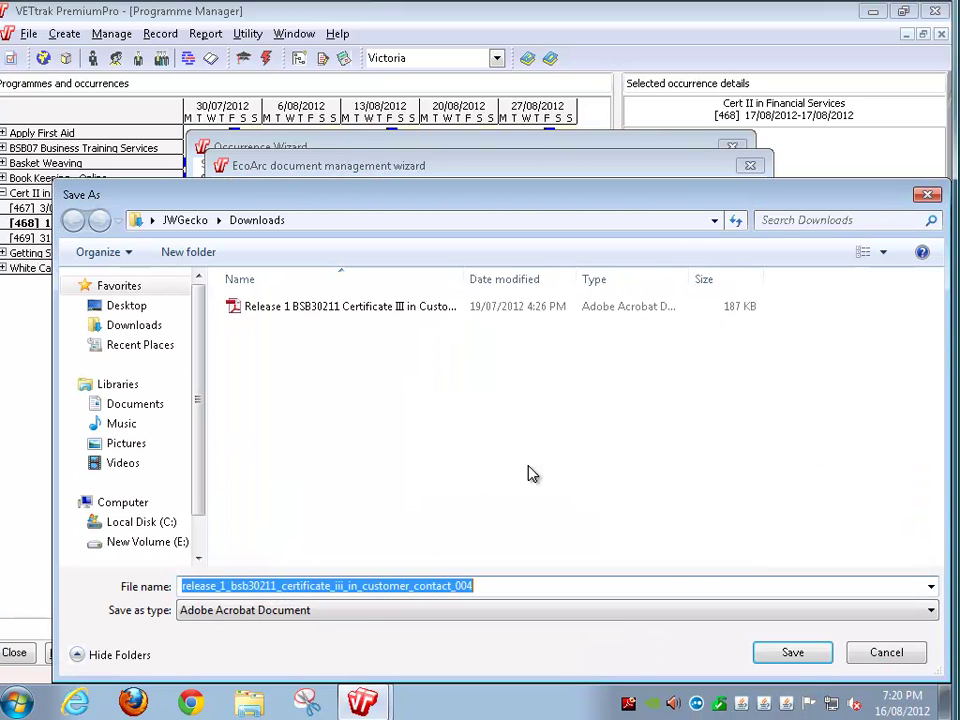
pyautogui.click(762, 652)
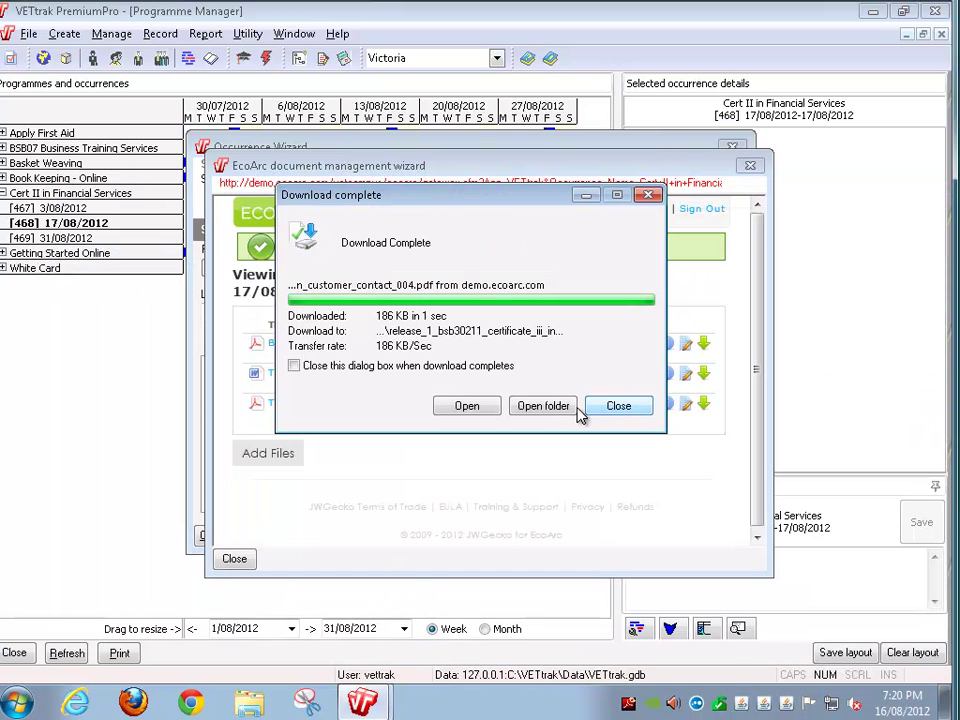
pyautogui.click(620, 412)
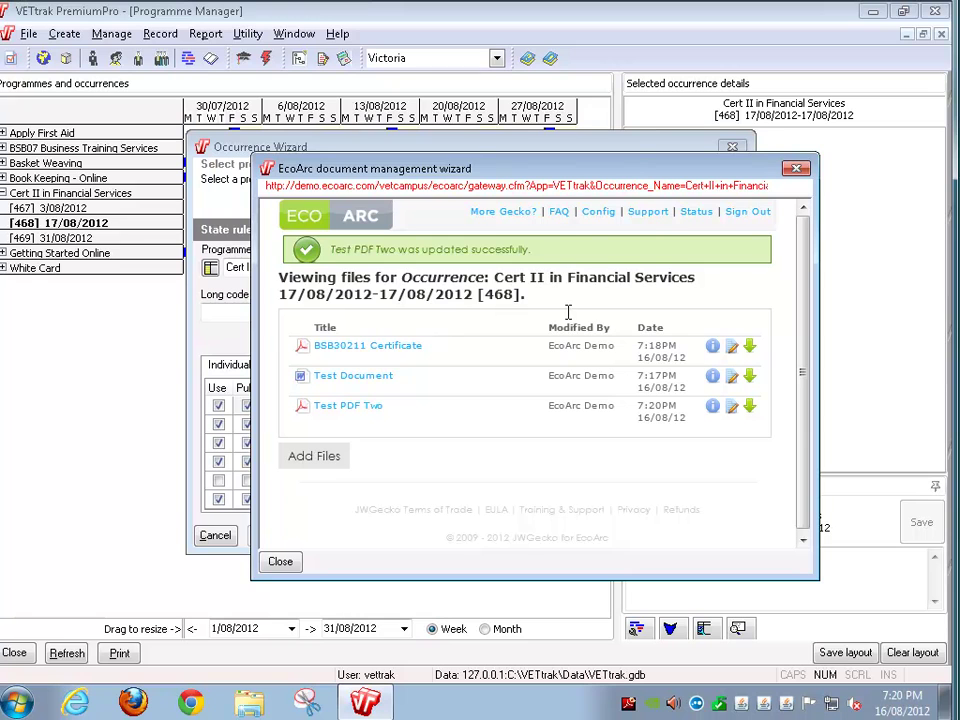
# Open the JWGecko Support Request form and scroll through it, including the task description box.
pyautogui.click(648, 215)
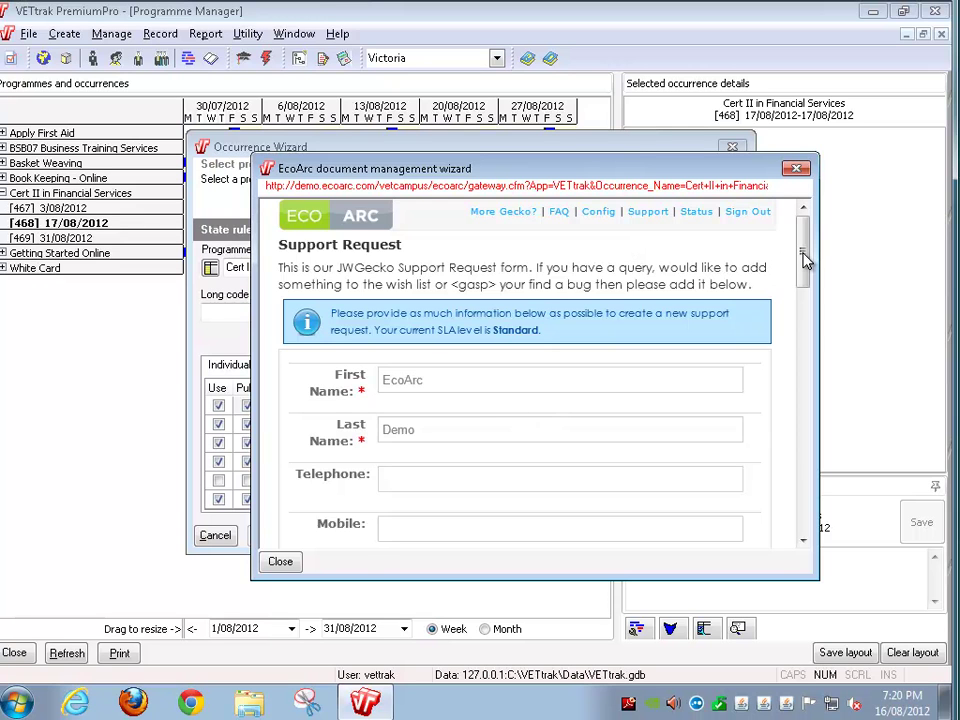
pyautogui.moveTo(806, 265); pyautogui.dragTo(802, 395)
pyautogui.click(452, 428)
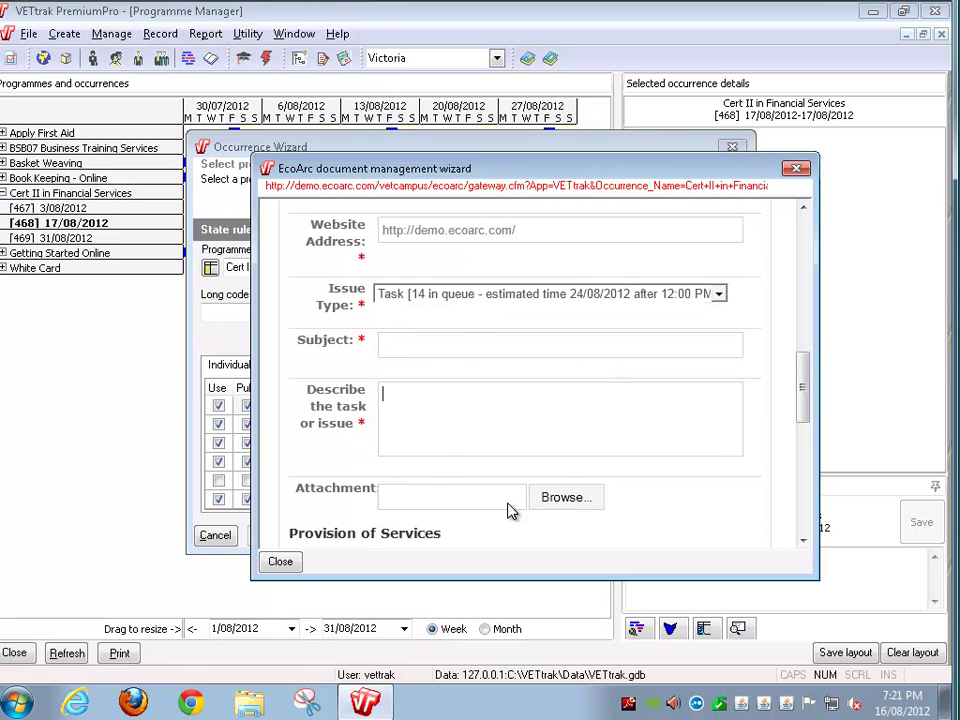
pyautogui.moveTo(806, 403); pyautogui.dragTo(797, 491)
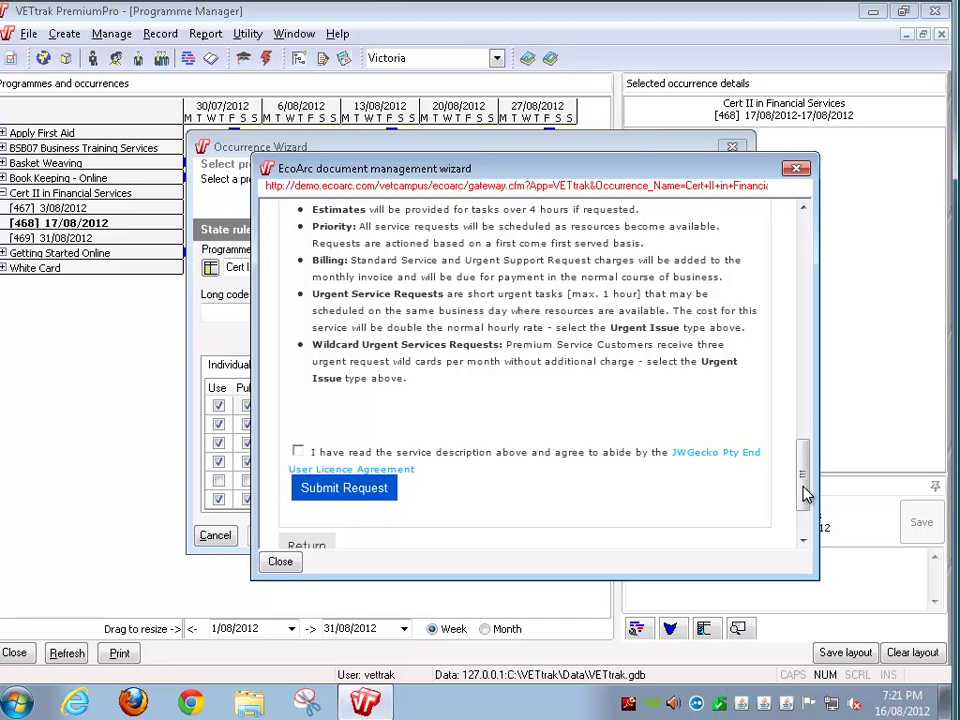
pyautogui.moveTo(806, 495); pyautogui.dragTo(808, 250)
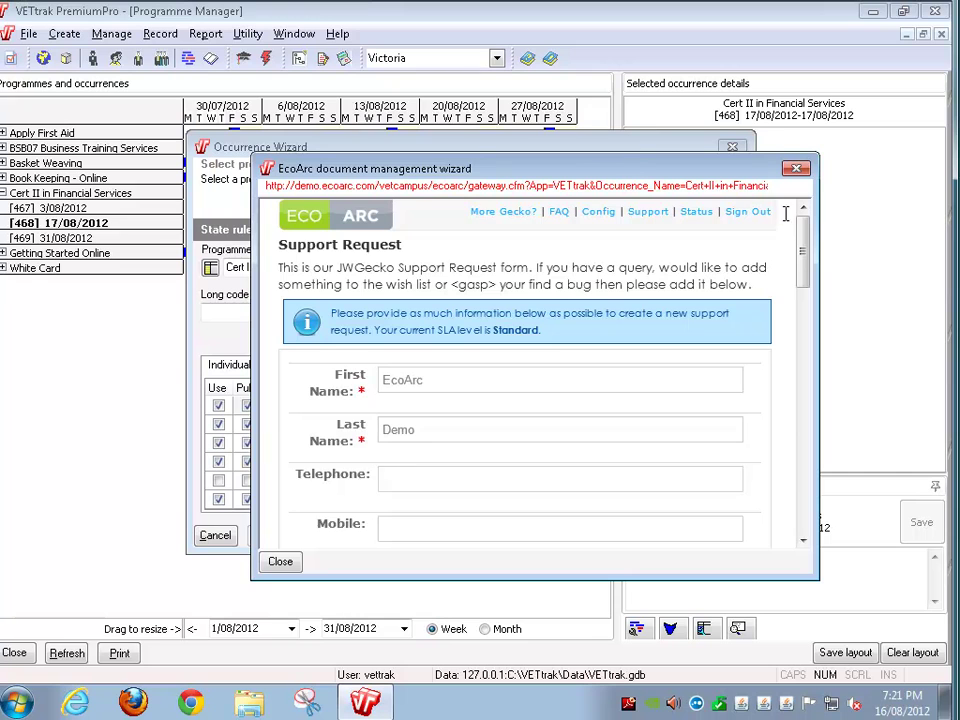
# Check the EcoArc status showing 7MB of 50GB used, then view the Configuration page.
pyautogui.click(700, 215)
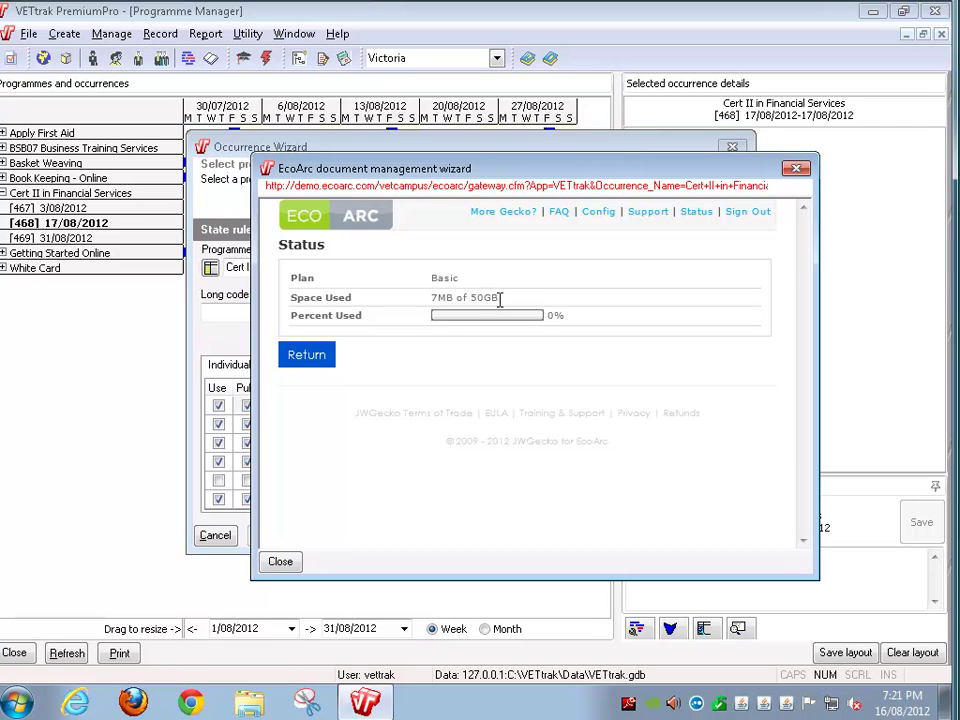
pyautogui.moveTo(497, 298); pyautogui.dragTo(440, 296)
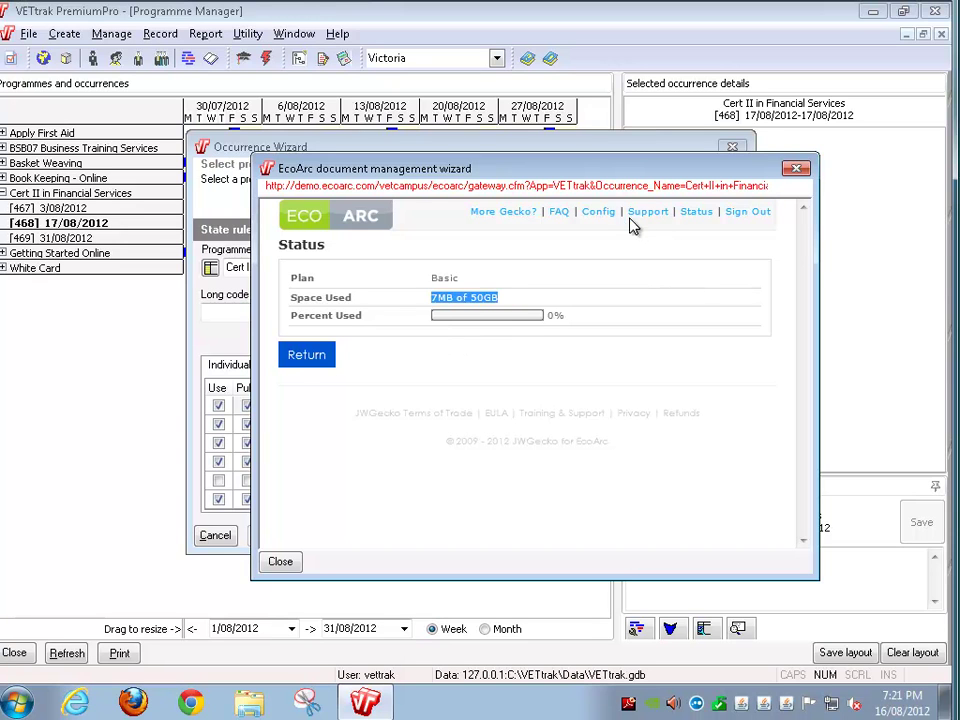
pyautogui.click(599, 213)
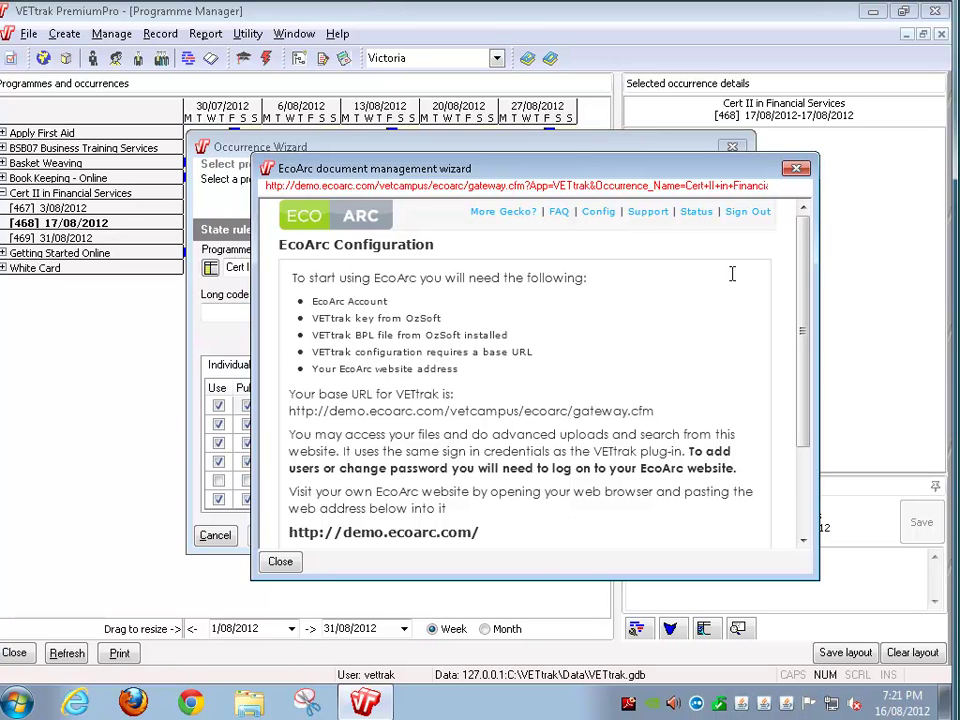
# Scroll through the EcoArc FAQ page, then return to occurrence 468's list of three files.
pyautogui.click(560, 213)
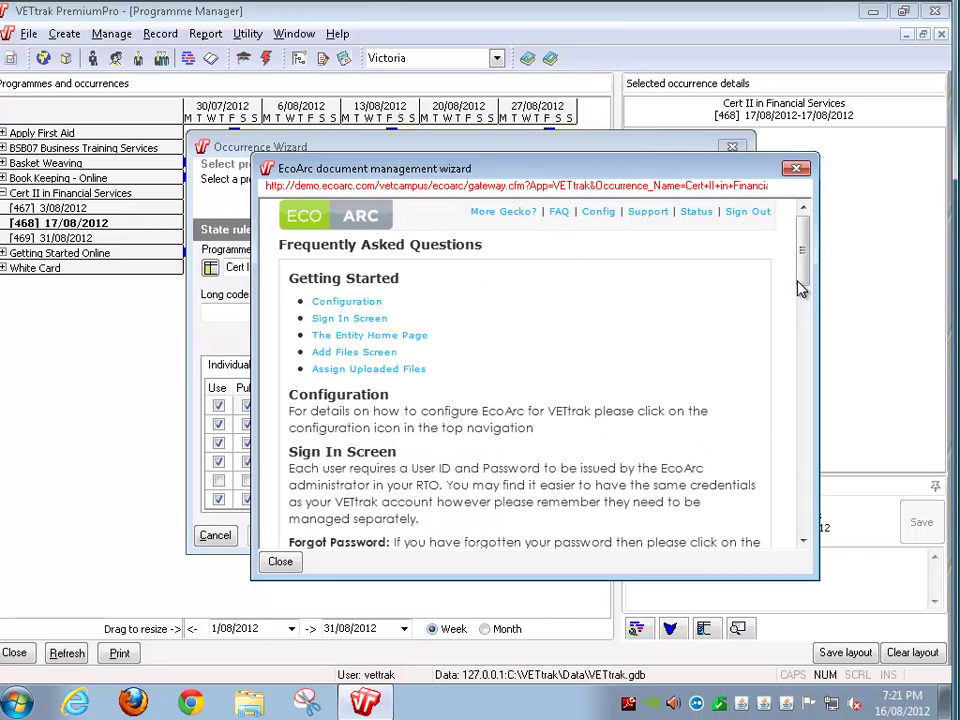
pyautogui.moveTo(806, 242); pyautogui.dragTo(842, 519)
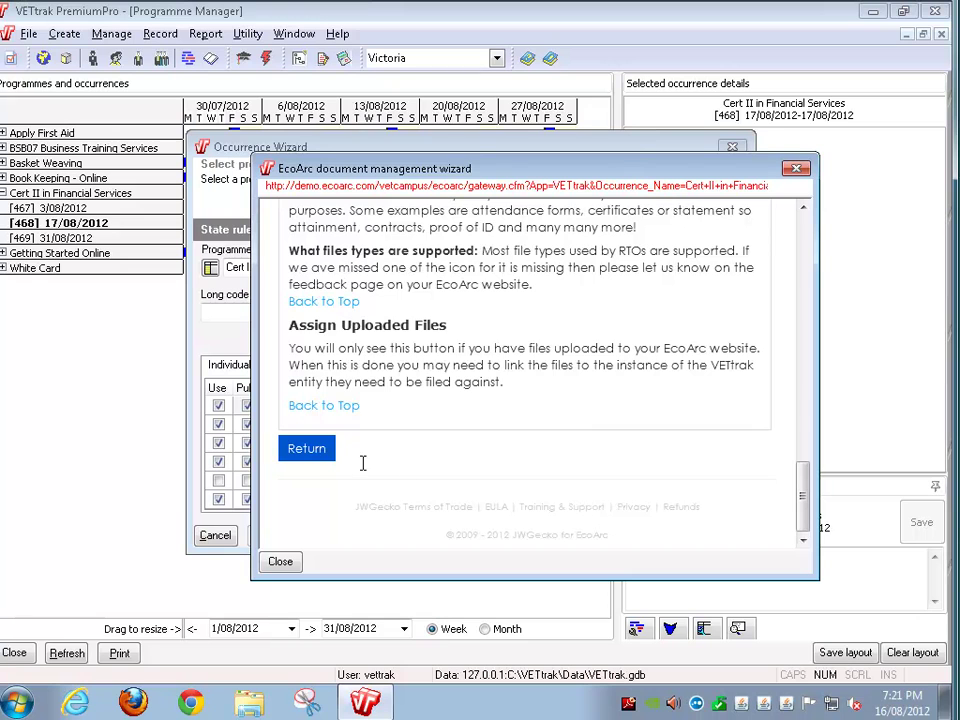
pyautogui.click(310, 455)
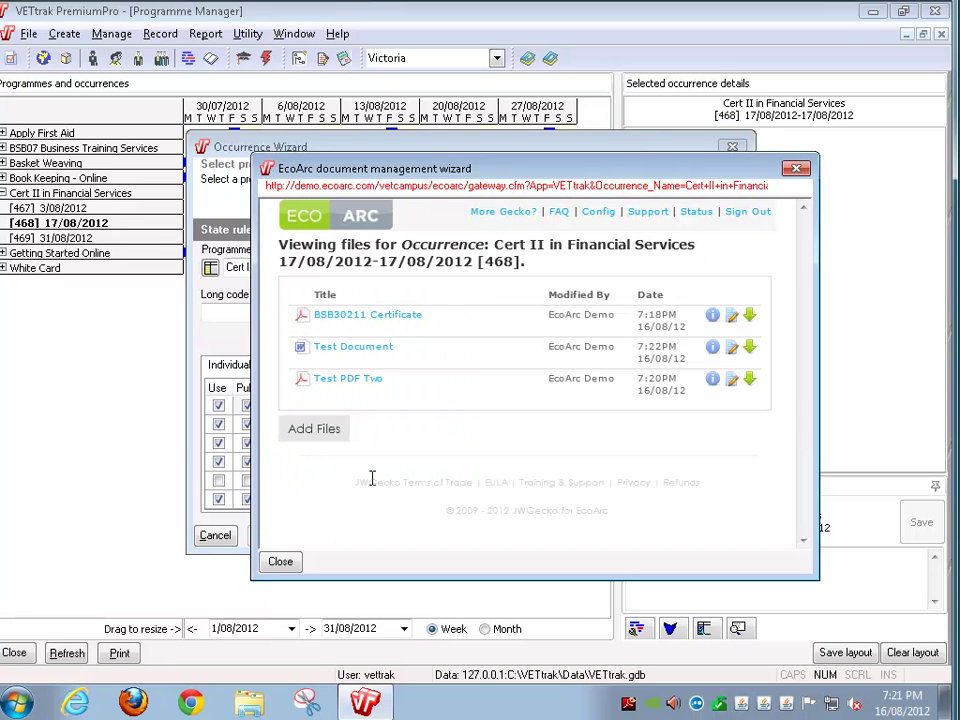
# Show the 'Get More from JWGecko' page of web extensions via the 'More Gecko?' link.
pyautogui.click(513, 215)
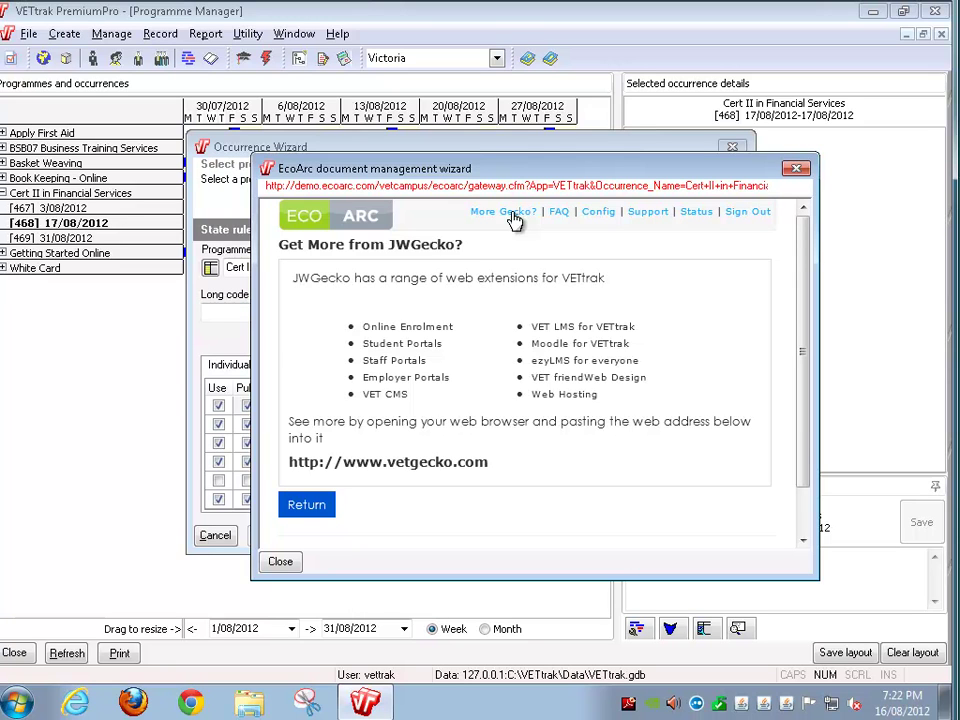